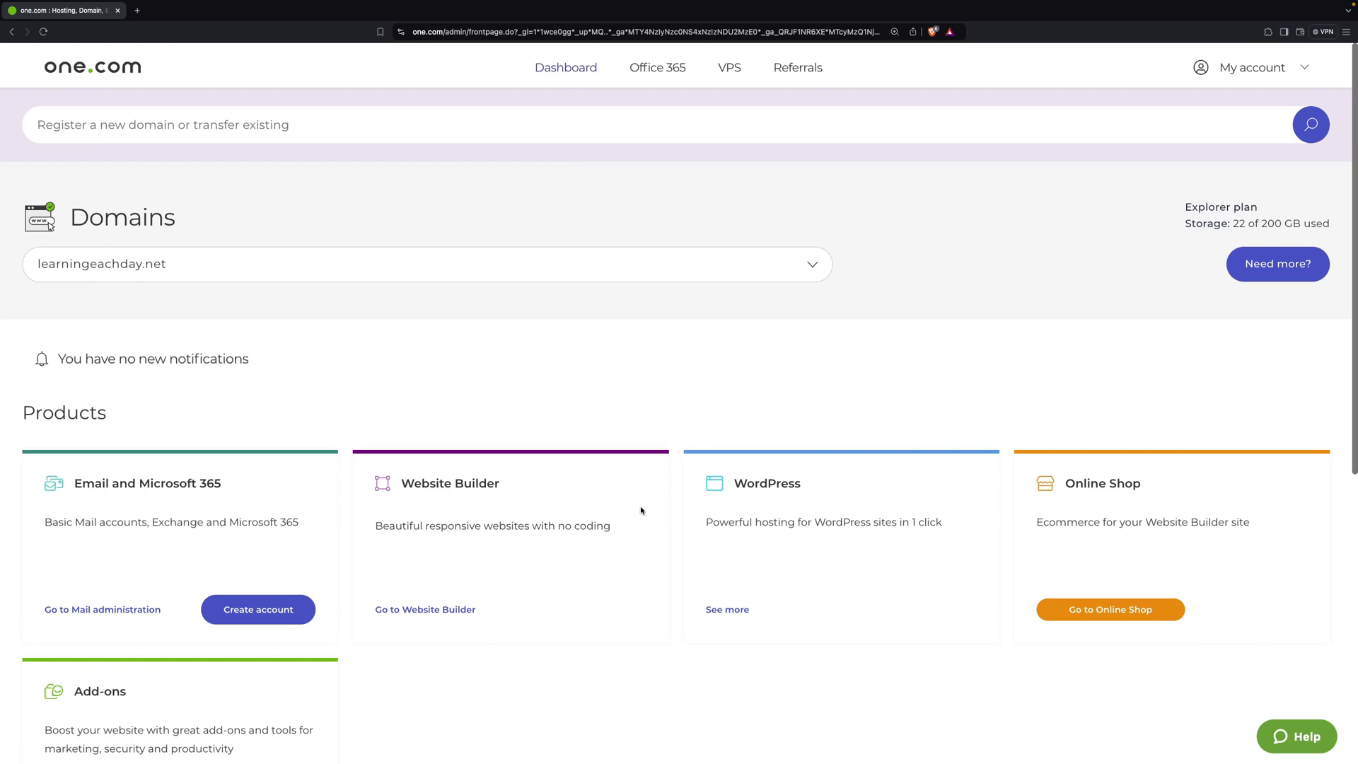
Start a new WordPress installation for learningeachday.net from the WordPress card
{"action": "scroll", "coordinate": [598, 498], "scroll_direction": "down", "scroll_amount": 2}
{"action": "scroll", "coordinate": [597, 499], "scroll_direction": "down", "scroll_amount": 5}
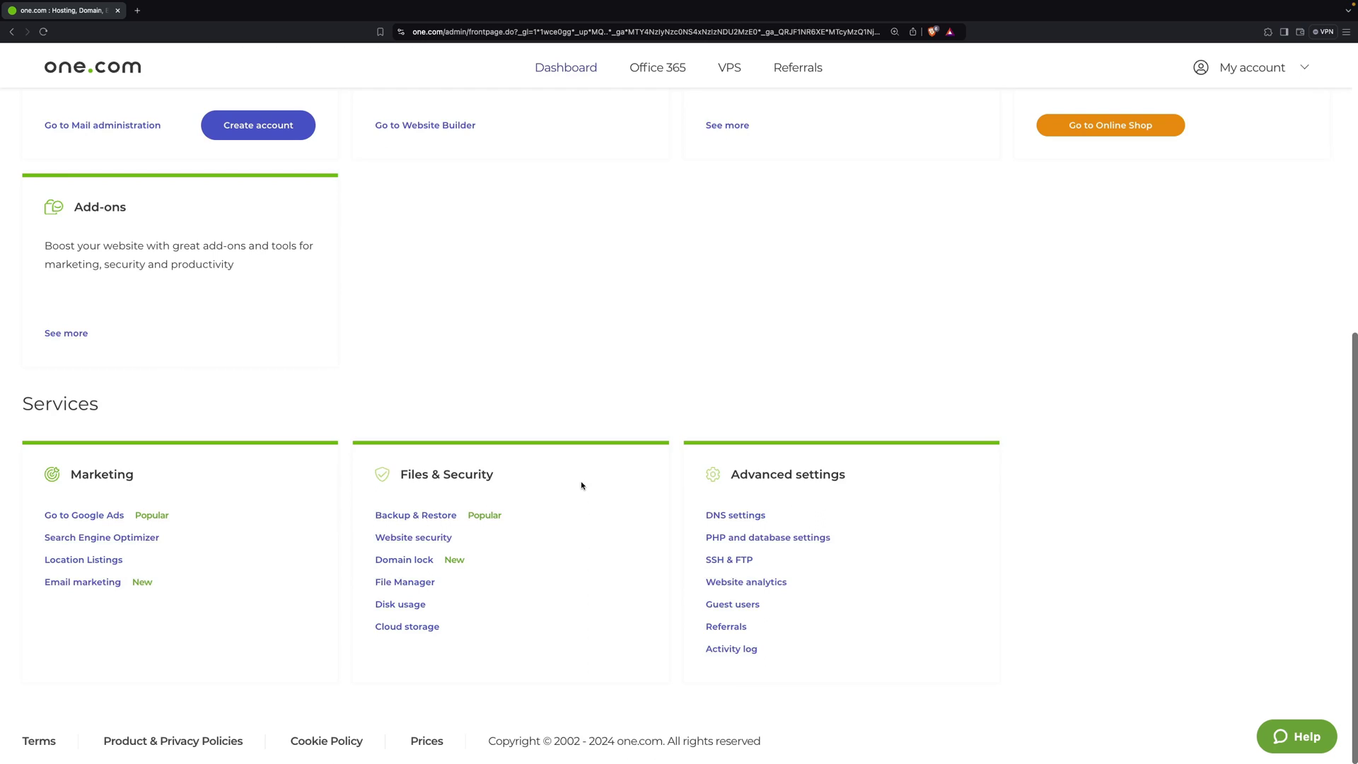
{"action": "scroll", "coordinate": [583, 485], "scroll_direction": "up", "scroll_amount": 1}
{"action": "scroll", "coordinate": [655, 457], "scroll_direction": "up", "scroll_amount": 2}
{"action": "scroll", "coordinate": [639, 450], "scroll_direction": "up", "scroll_amount": 2}
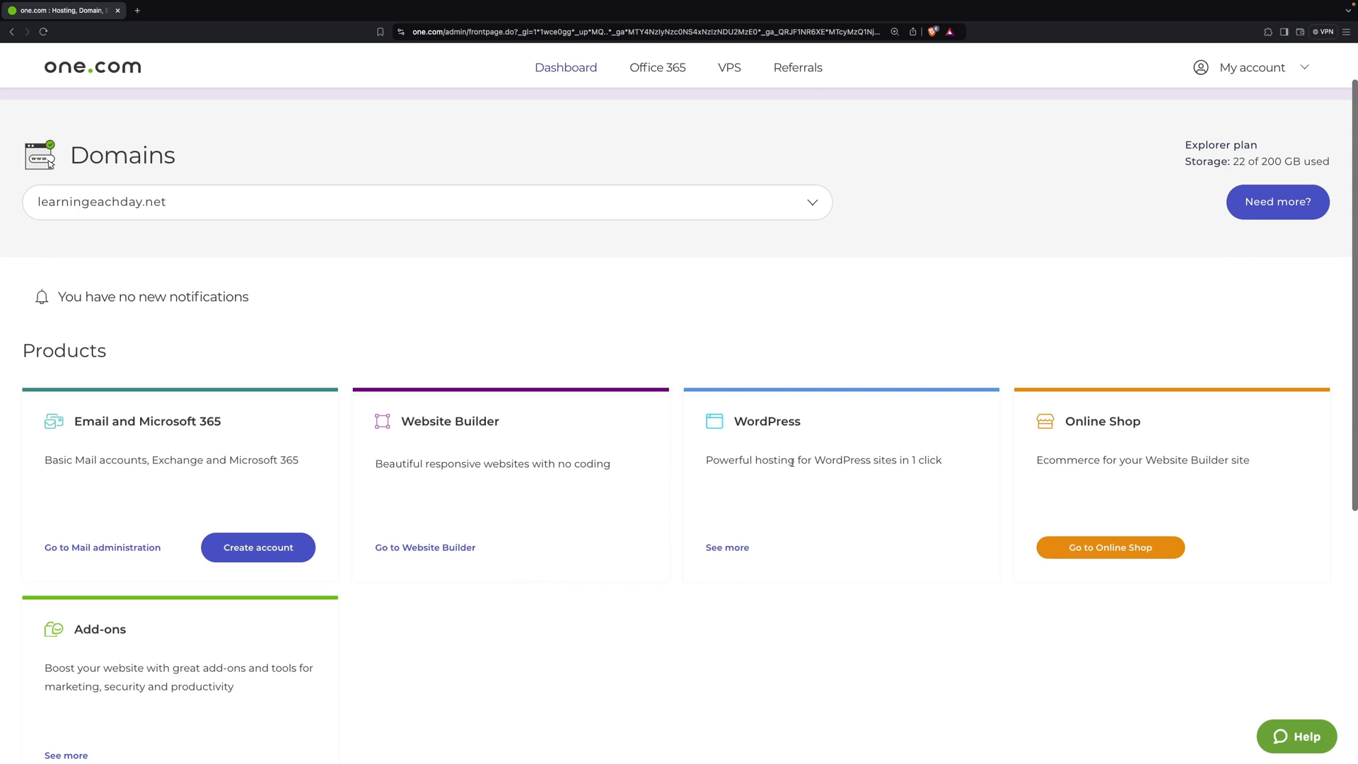
{"action": "left_click", "coordinate": [725, 548]}
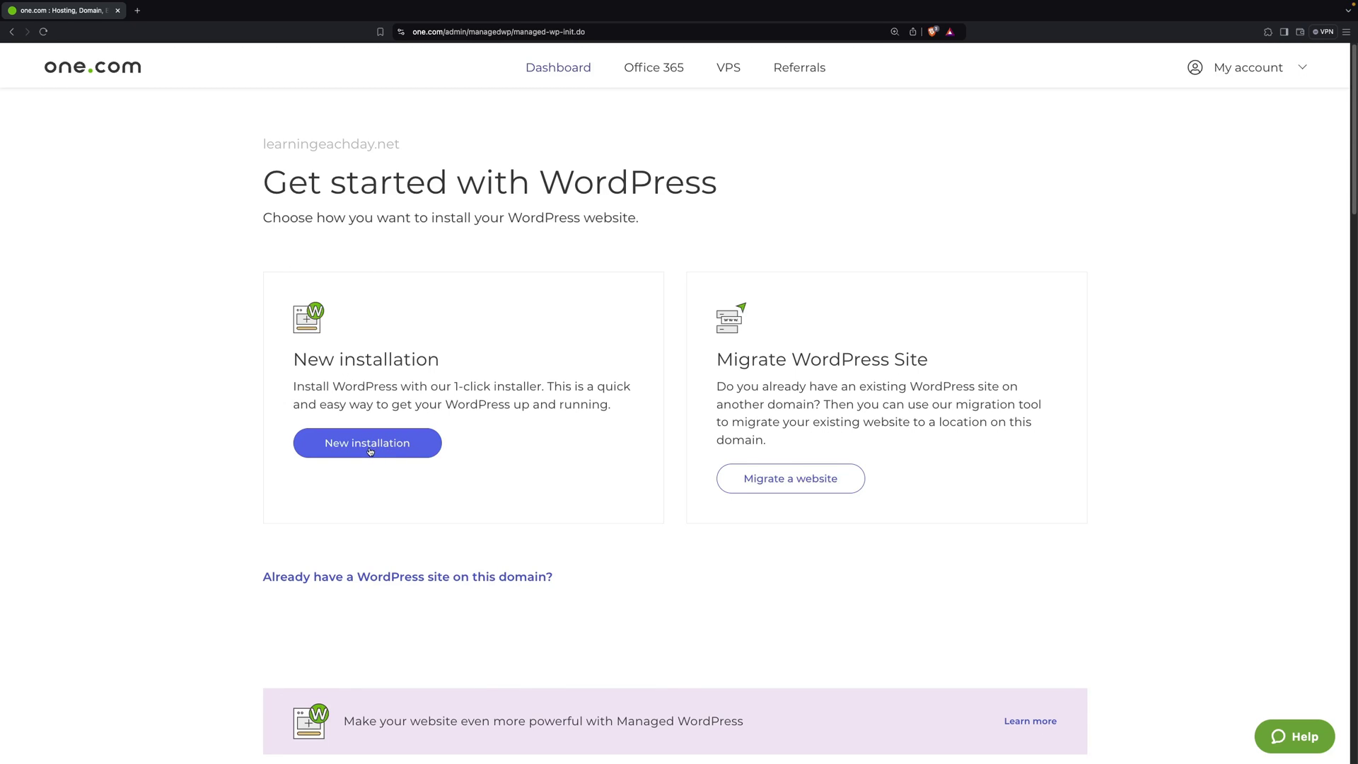
{"action": "left_click", "coordinate": [368, 447]}
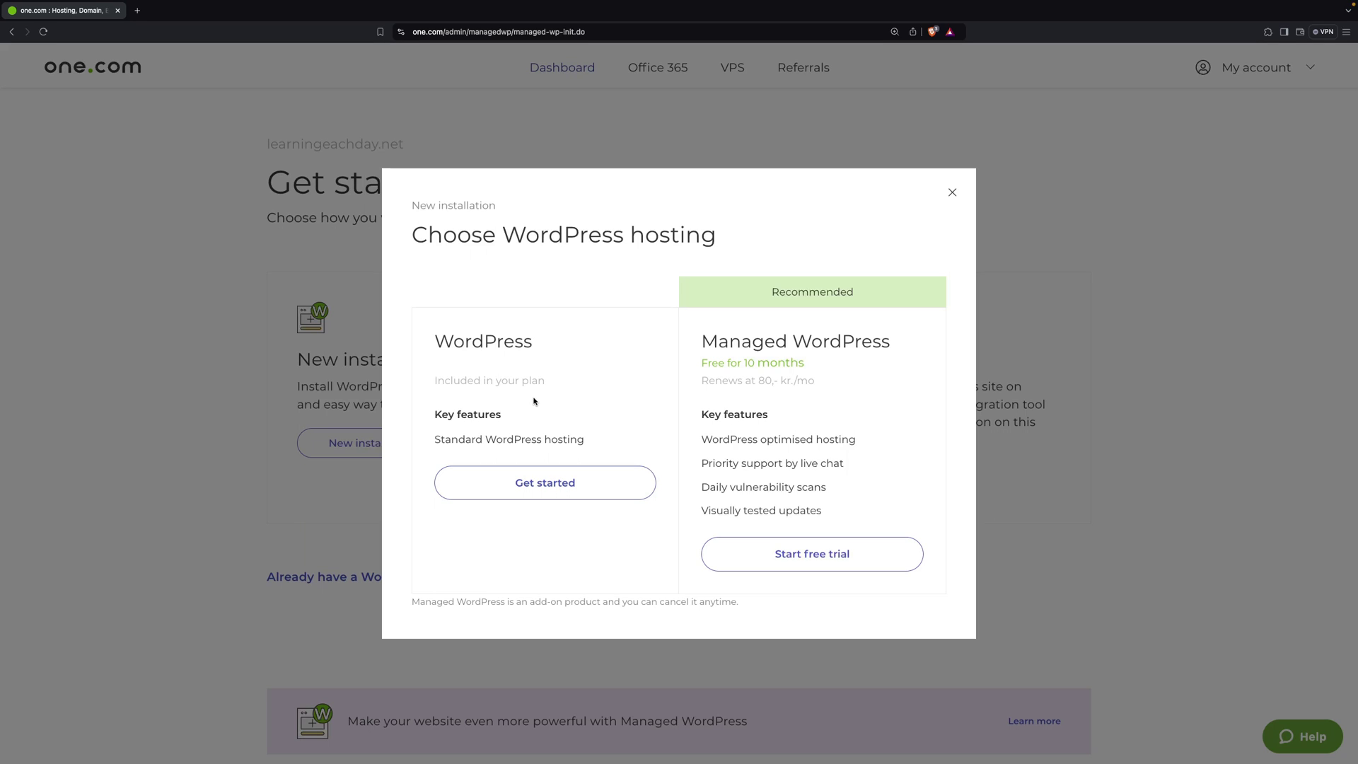
Choose standard WordPress hosting and keep English as the site language
{"action": "left_click", "coordinate": [542, 492]}
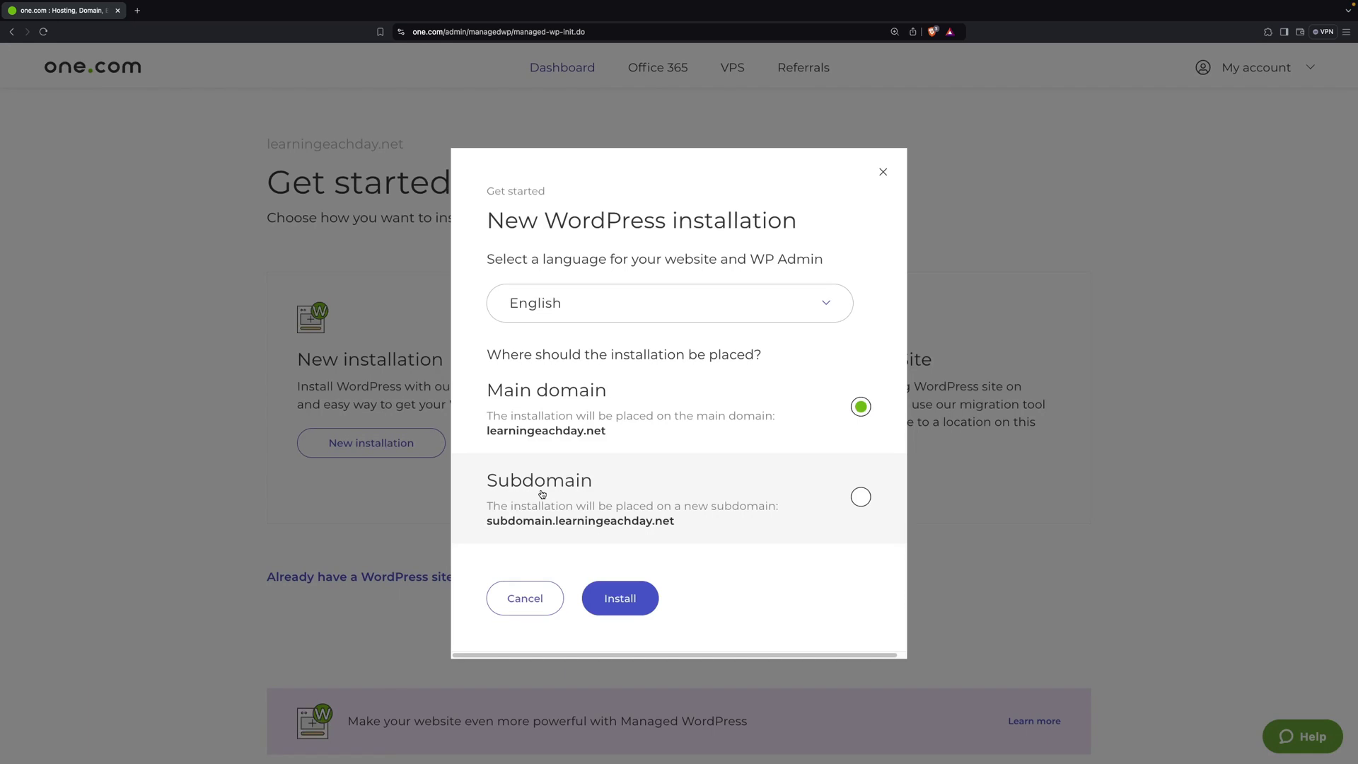
{"action": "left_click", "coordinate": [827, 307]}
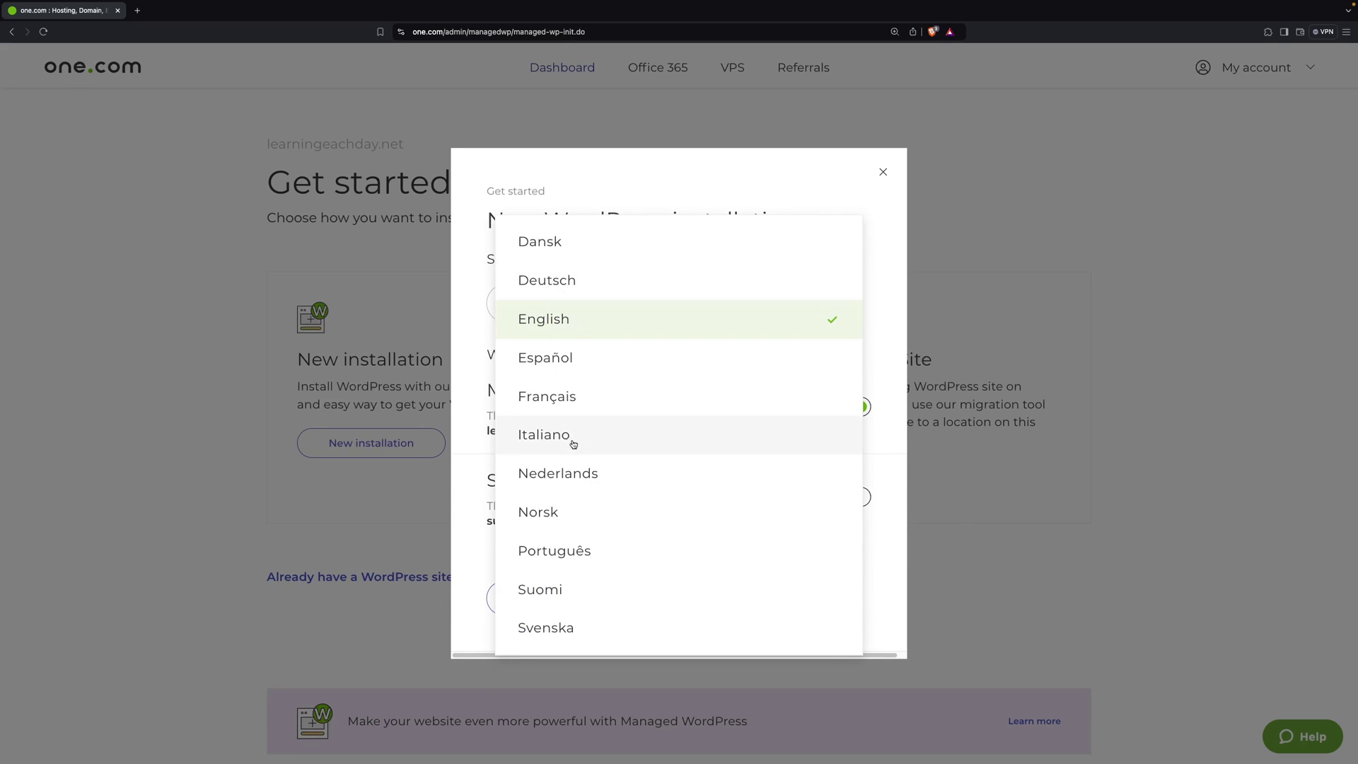
{"action": "left_click", "coordinate": [556, 325]}
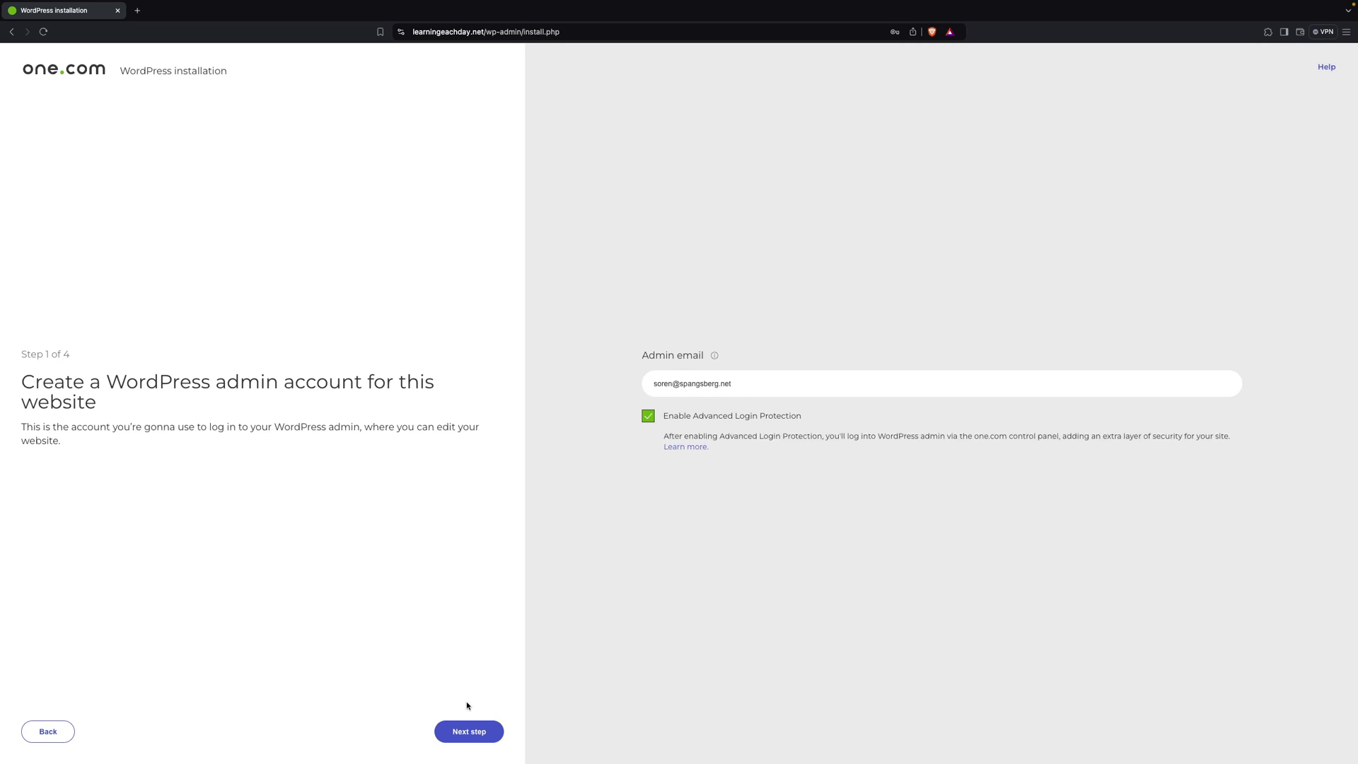
Move past the admin account step and accept the Terms and Conditions
{"action": "left_click", "coordinate": [467, 733]}
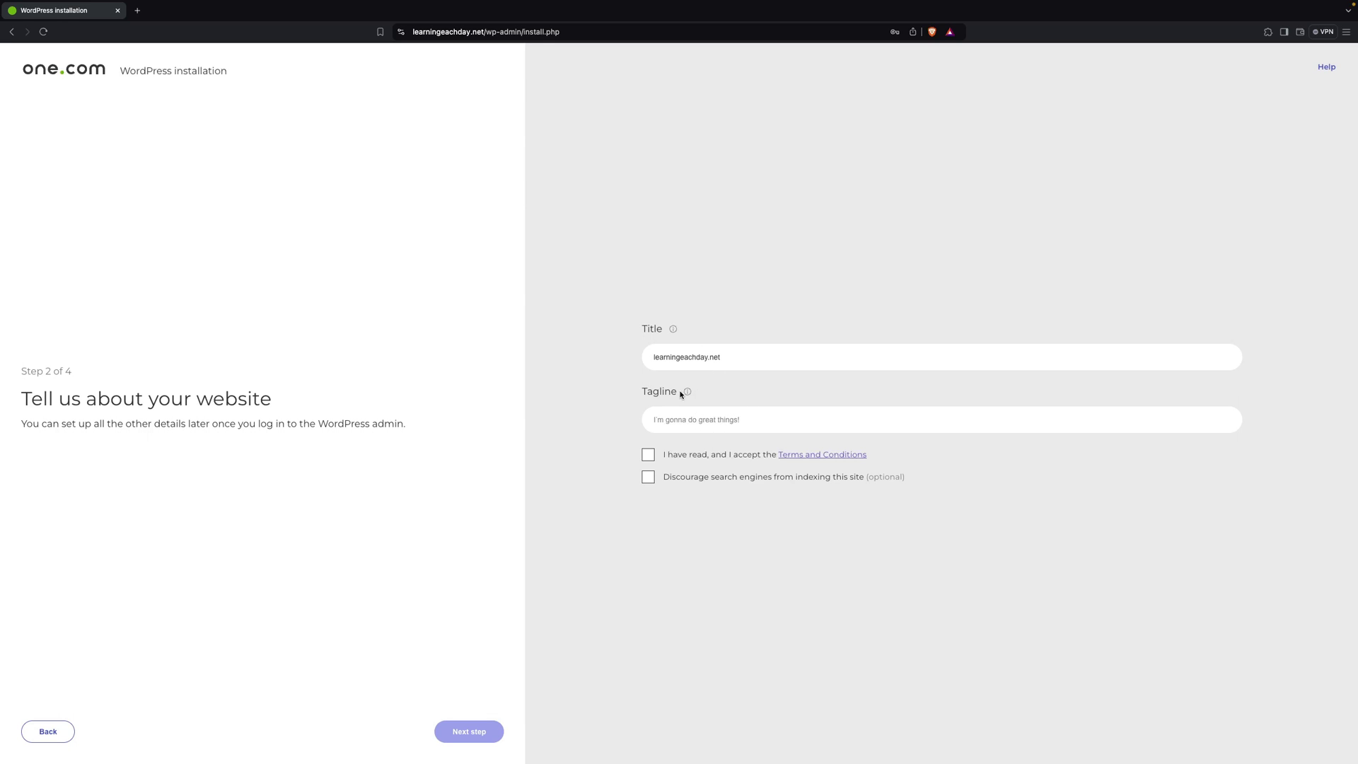
{"action": "left_click", "coordinate": [648, 456]}
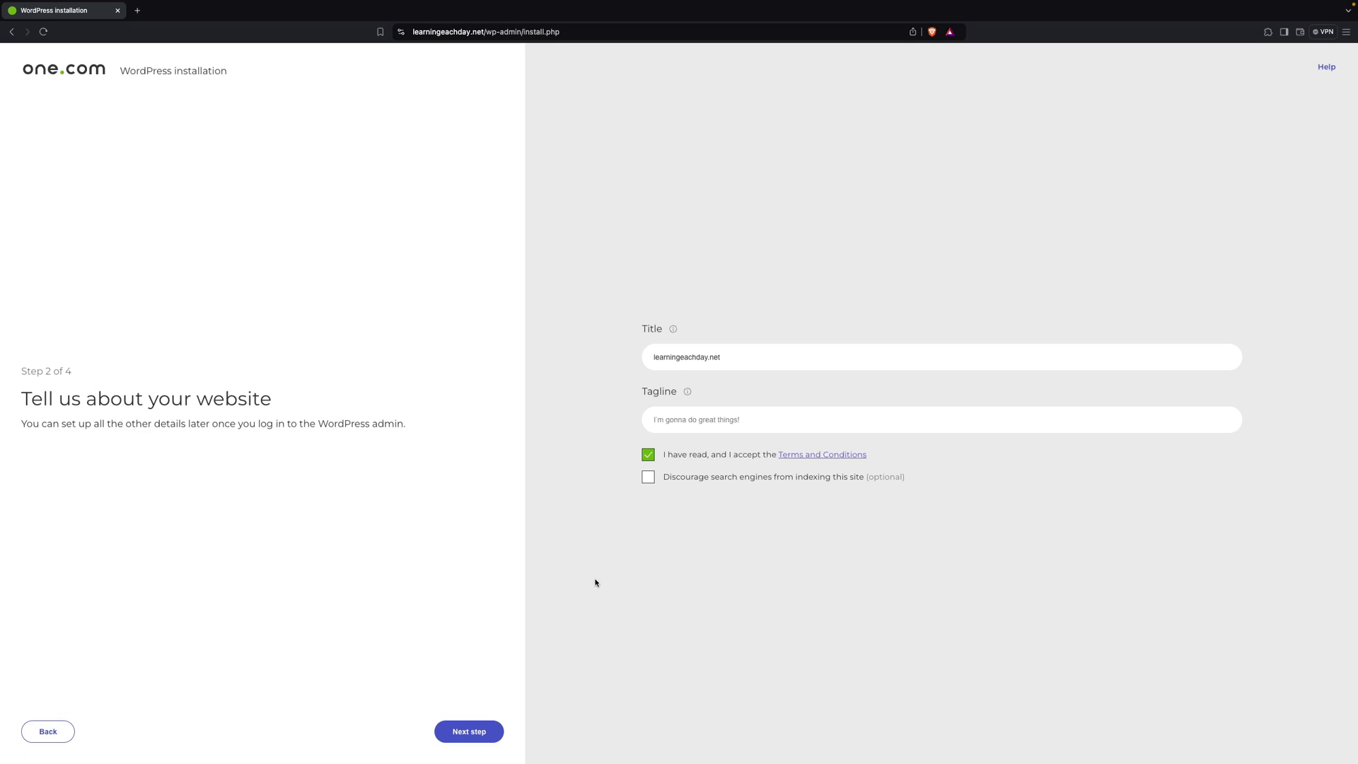
Exclude Rank Math SEO, keeping Performance Cache and Imagify plugins
{"action": "left_click", "coordinate": [472, 730]}
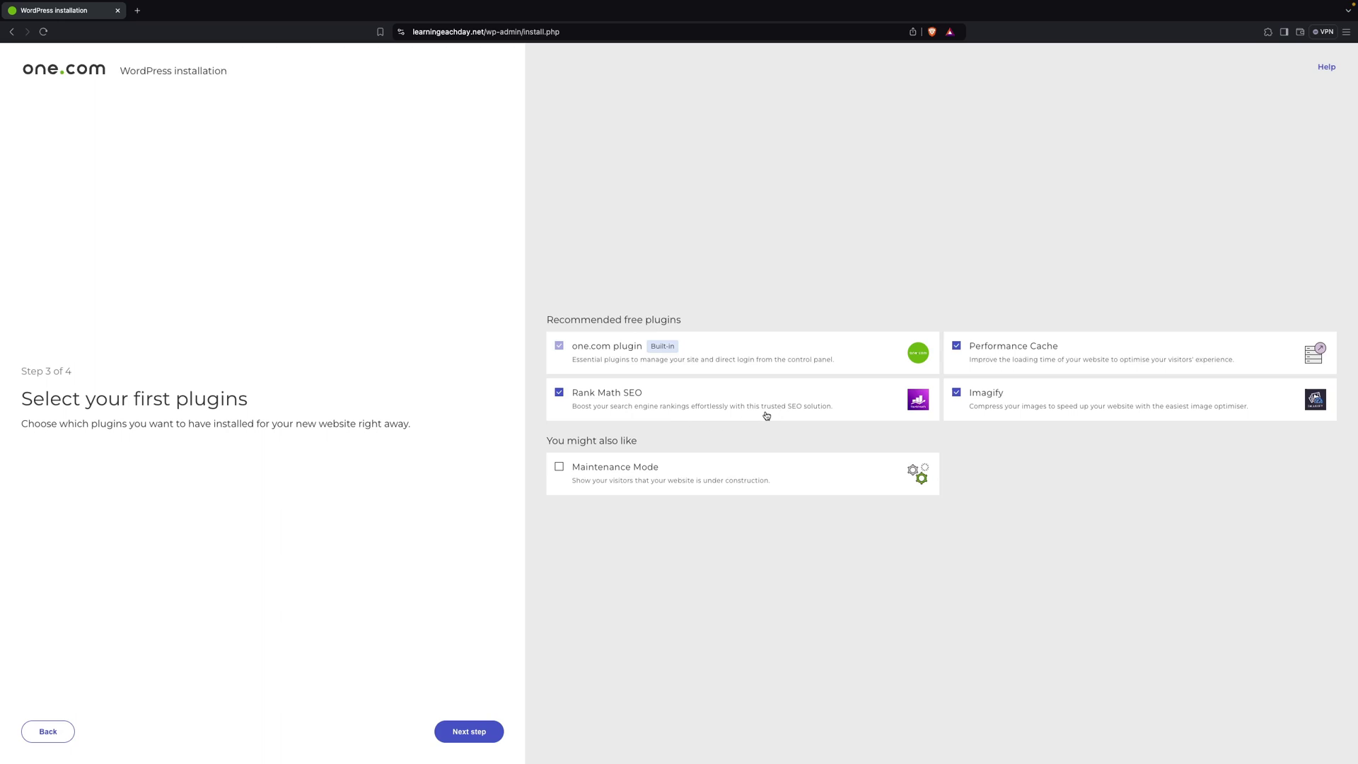
{"action": "left_click", "coordinate": [559, 394]}
Browse the theme grid and select the Book Club theme
{"action": "left_click", "coordinate": [467, 732]}
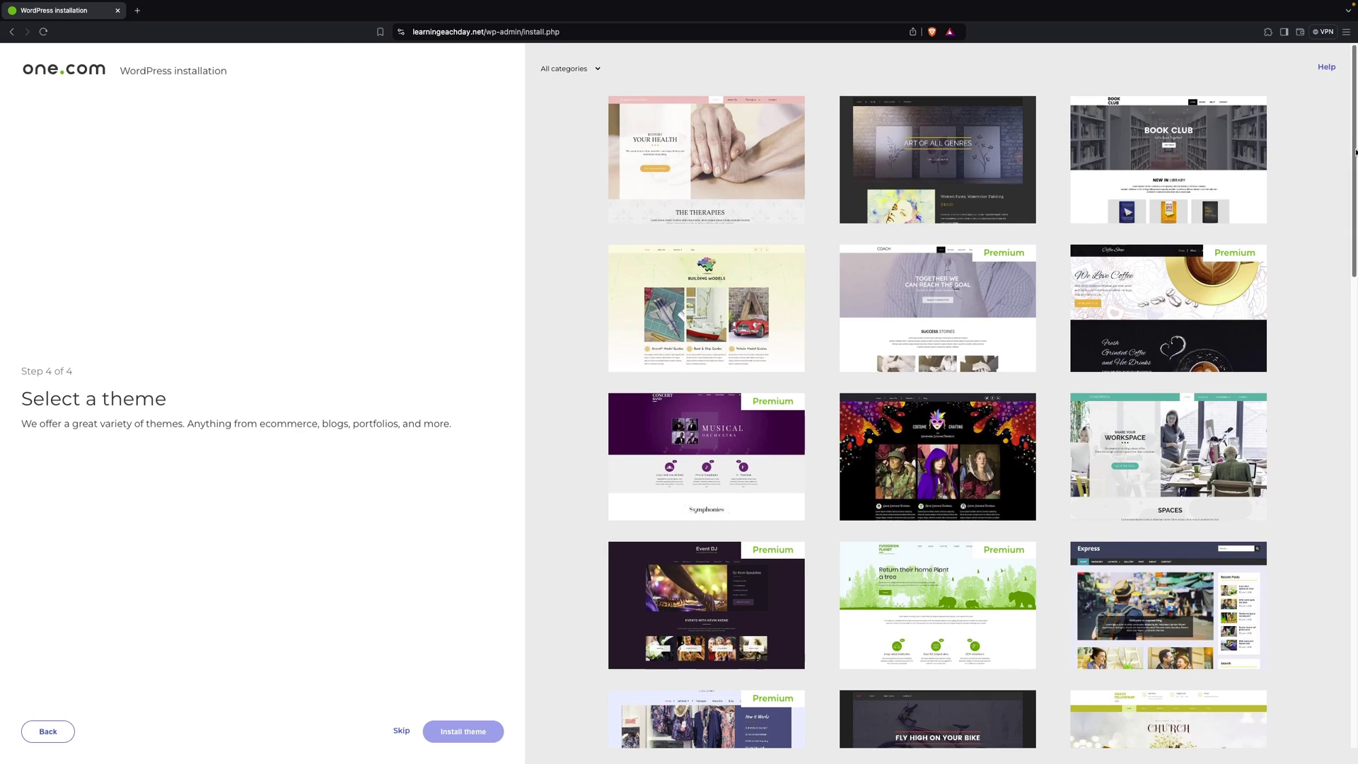
{"action": "left_click_drag", "start_coordinate": [1355, 168], "coordinate": [1352, 632]}
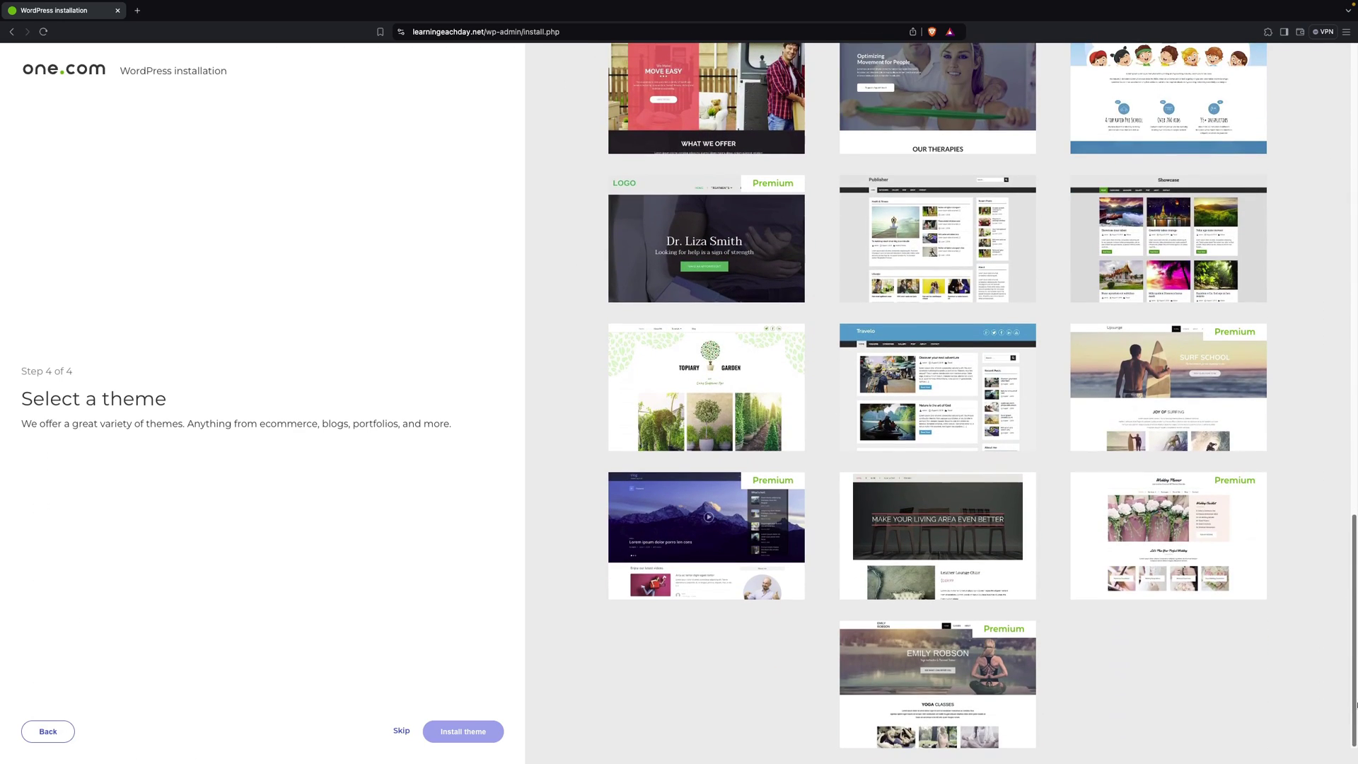
{"action": "left_click_drag", "start_coordinate": [1356, 704], "coordinate": [1356, 194]}
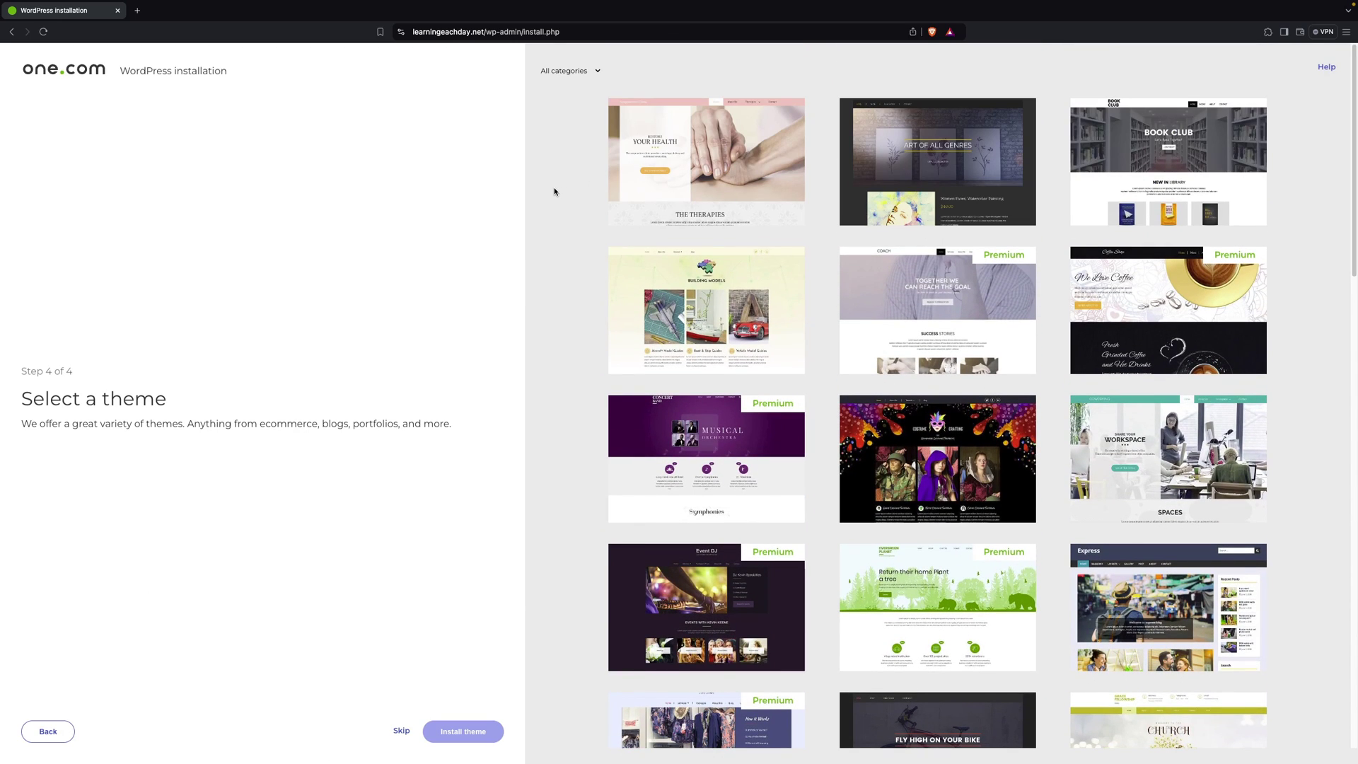
{"action": "mouse_move", "coordinate": [1167, 162]}
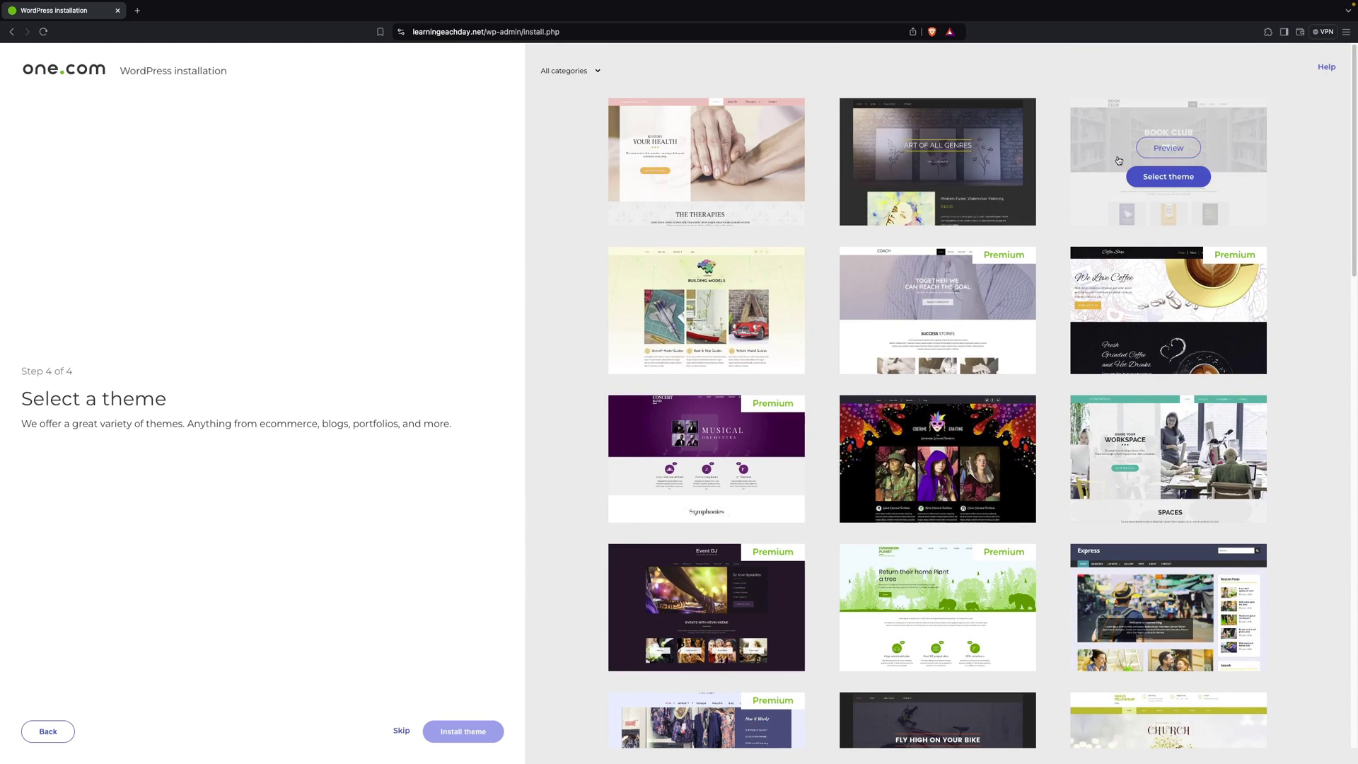
{"action": "left_click", "coordinate": [1171, 180]}
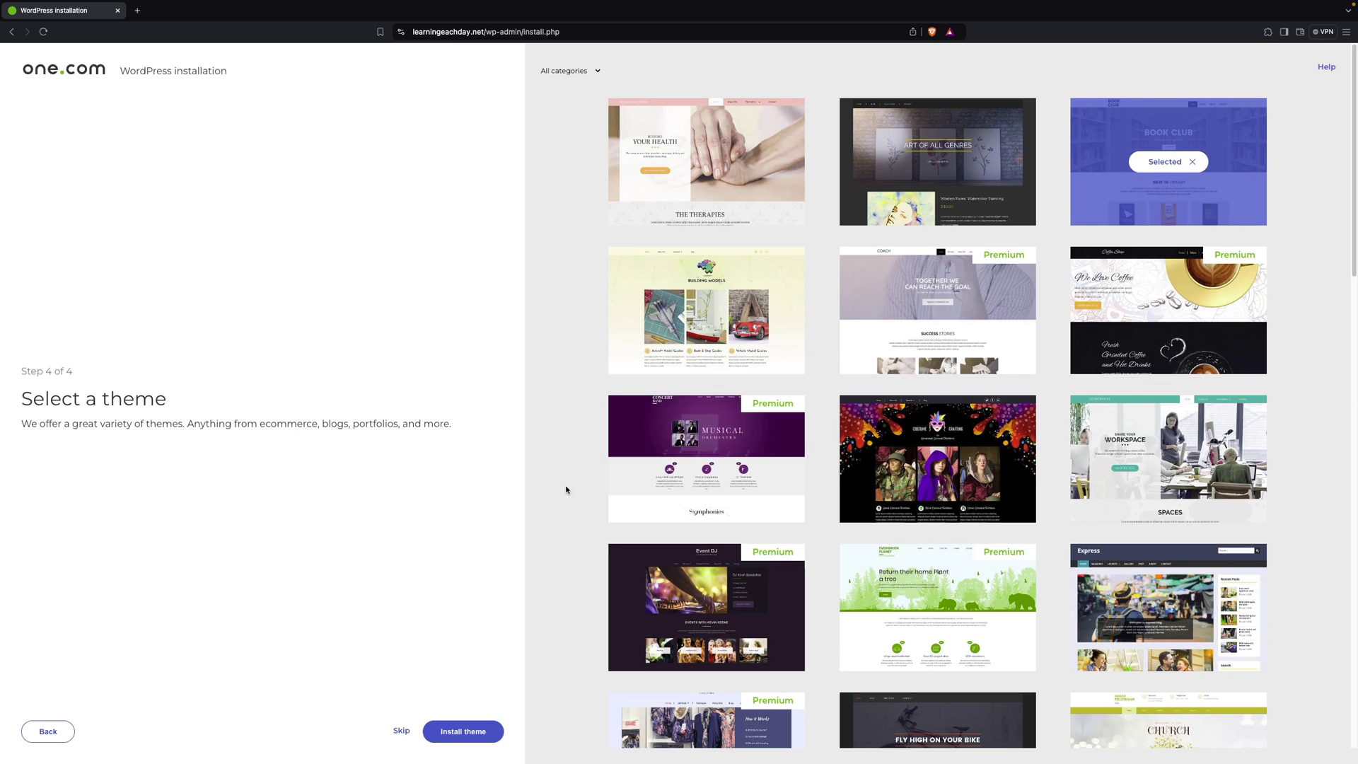
Install Book Club and decline saving the login password while demo data imports
{"action": "left_click", "coordinate": [456, 732]}
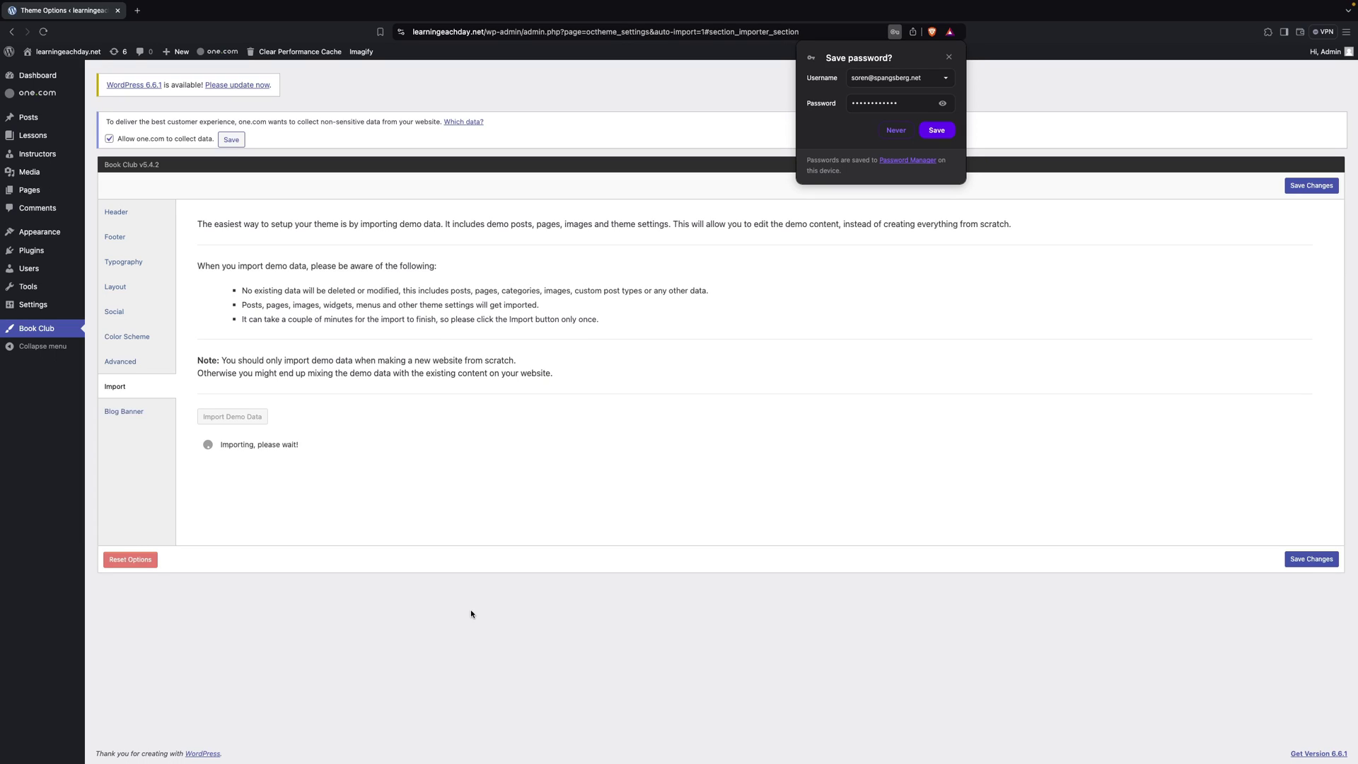
{"action": "left_click", "coordinate": [897, 131]}
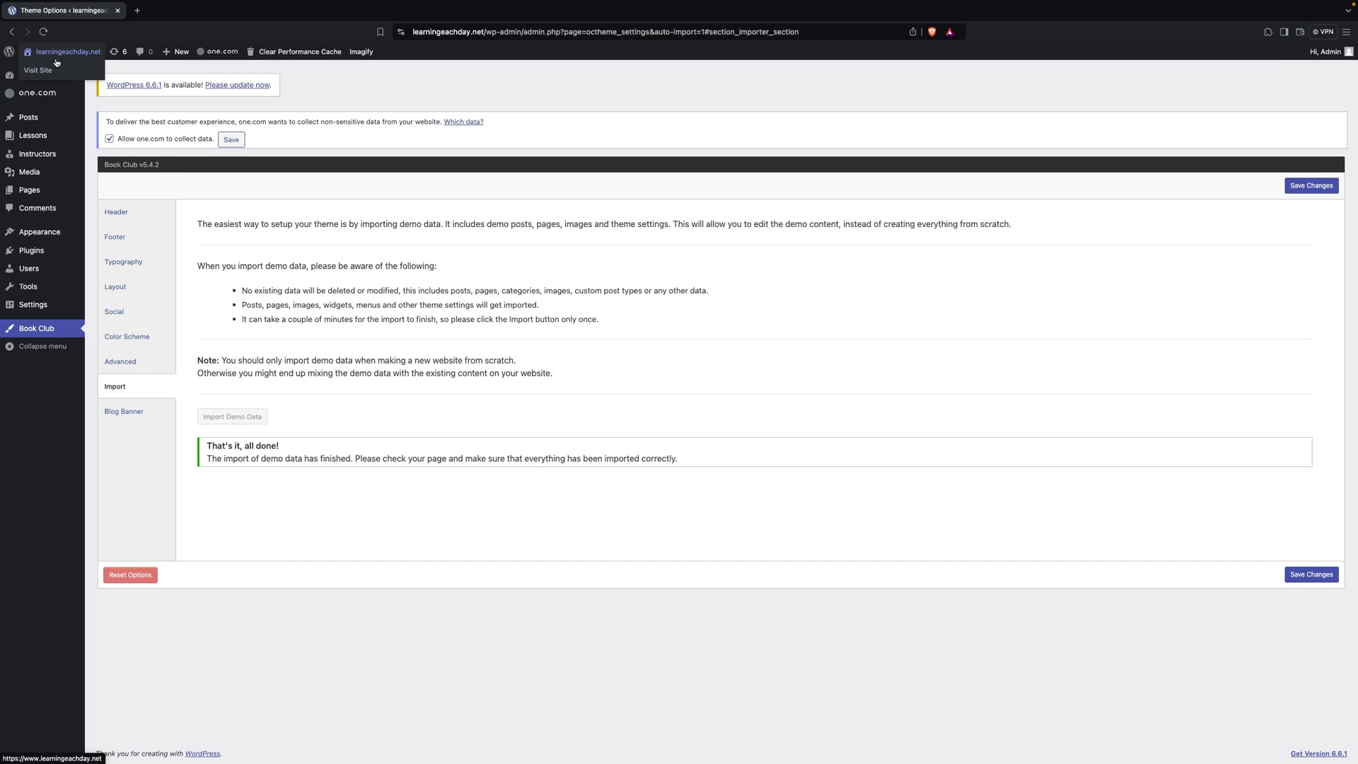
Visit the live learningeachday.net homepage and scroll through its Book Club sections
{"action": "mouse_move", "coordinate": [64, 51]}
{"action": "left_click", "coordinate": [39, 71]}
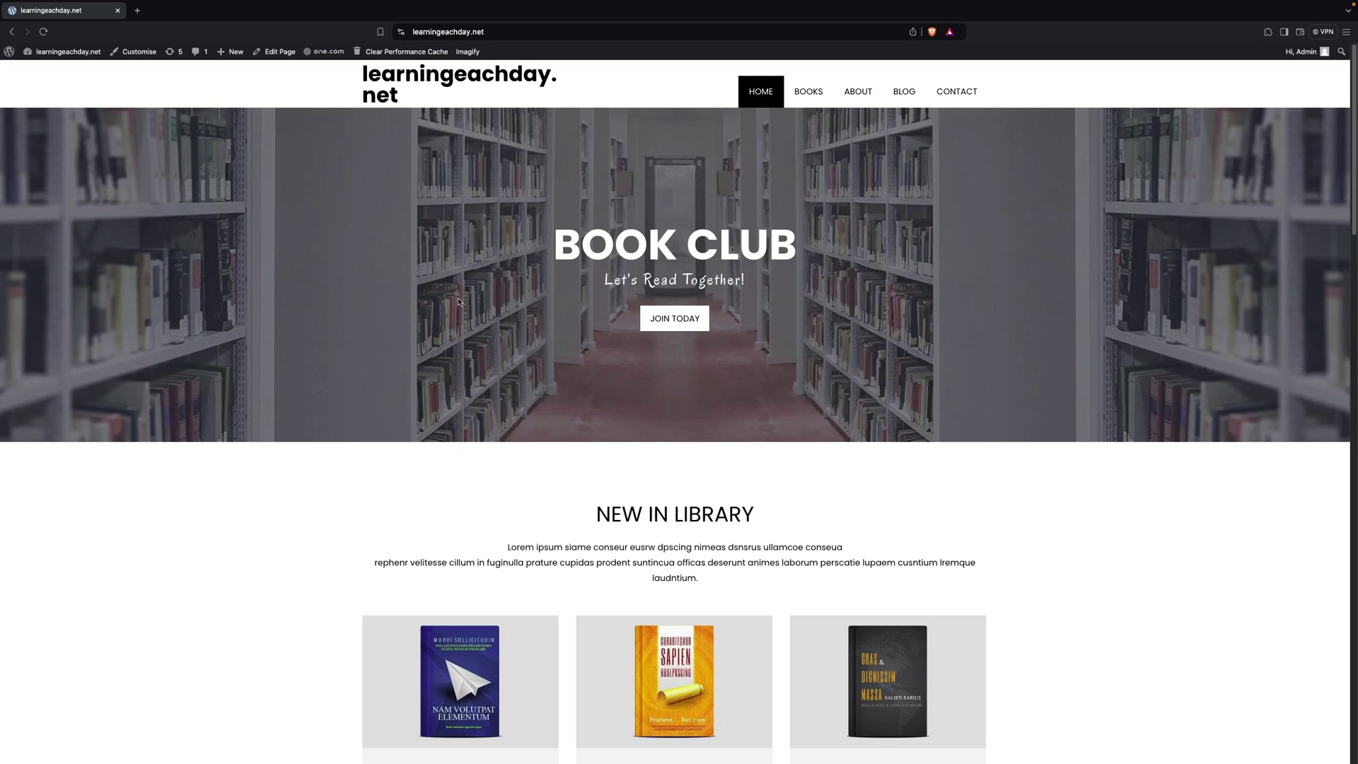
{"action": "mouse_move", "coordinate": [1355, 187]}
{"action": "left_mouse_down"}
{"action": "mouse_move", "coordinate": [1354, 757]}
{"action": "mouse_move", "coordinate": [1354, 106]}
{"action": "left_mouse_up"}
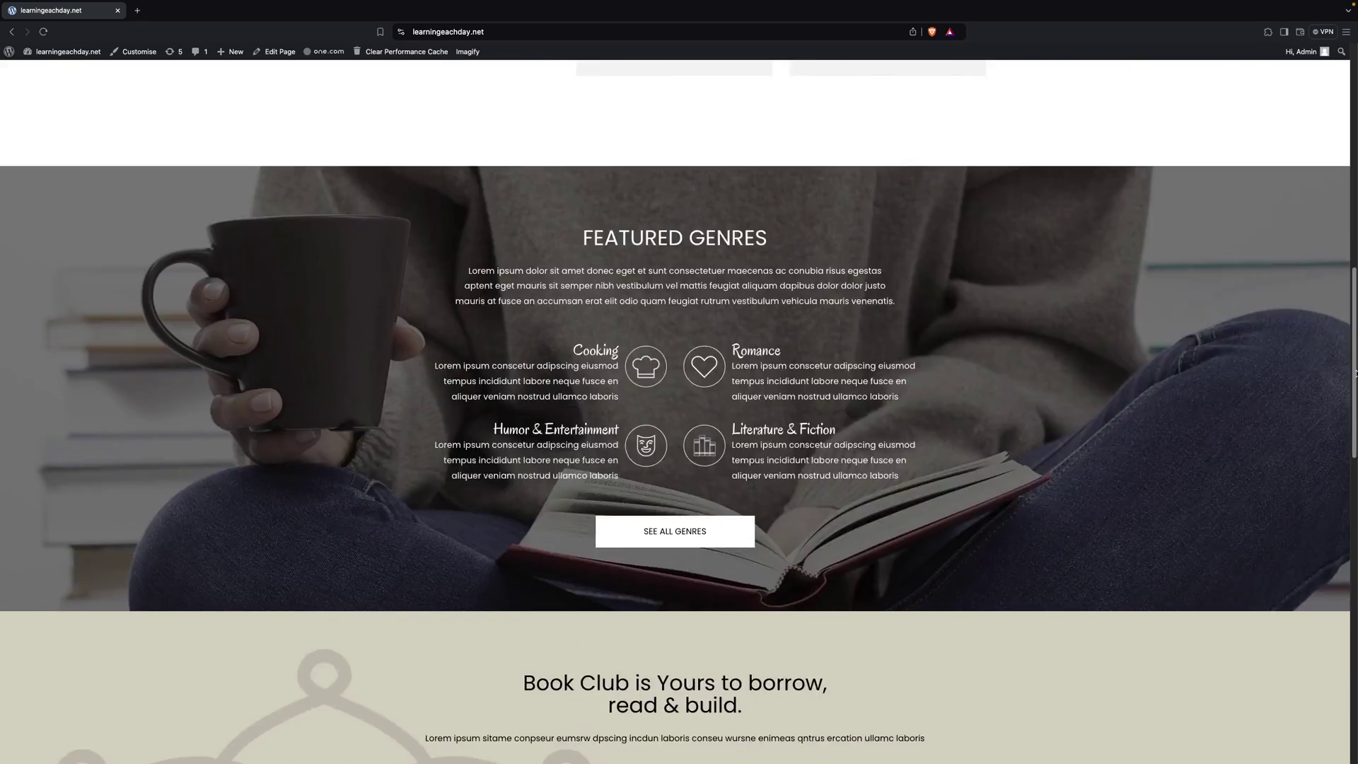